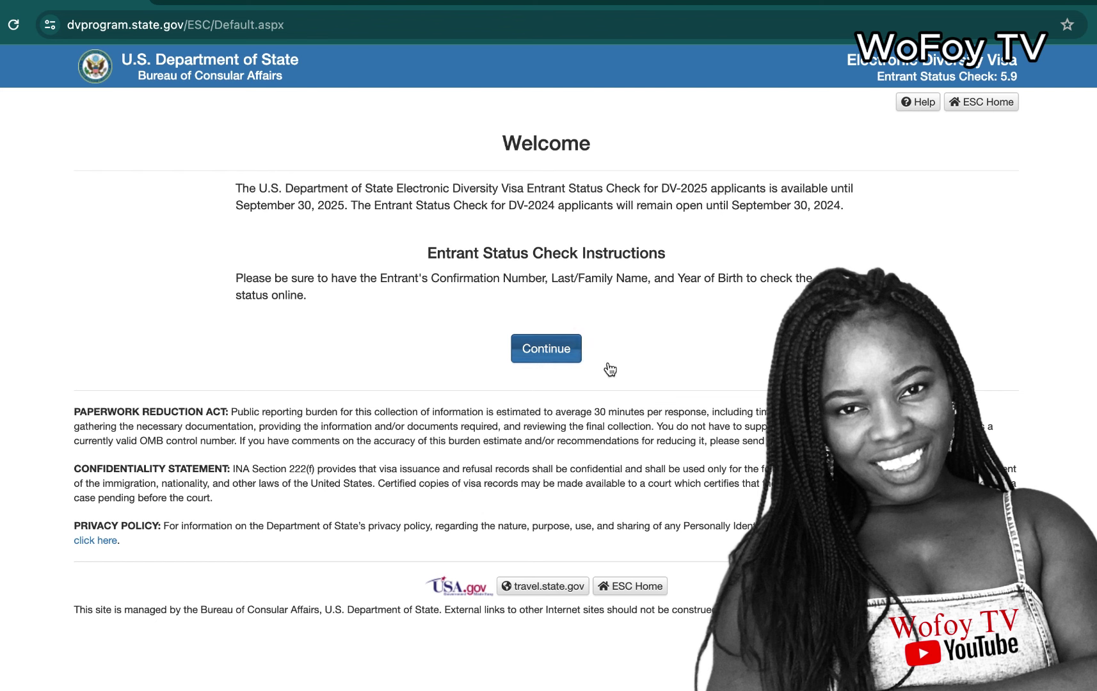
Step: Continue past the Welcome page to the Enter Entrant Information form
left_click(555, 352)
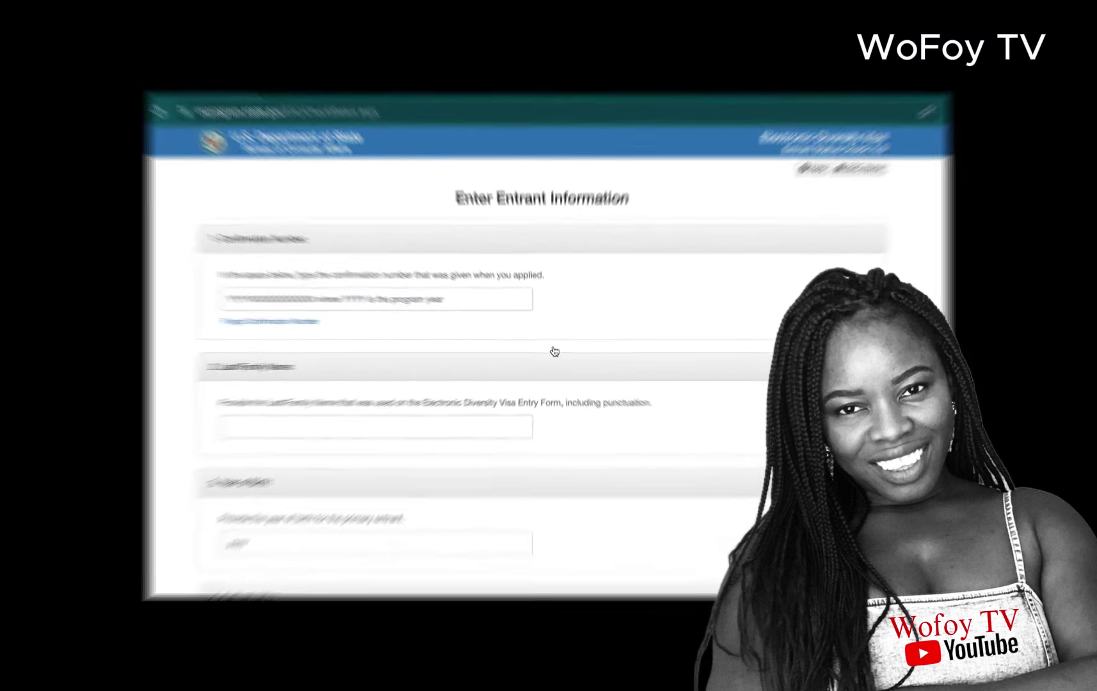
scroll(791, 153, "down", 1)
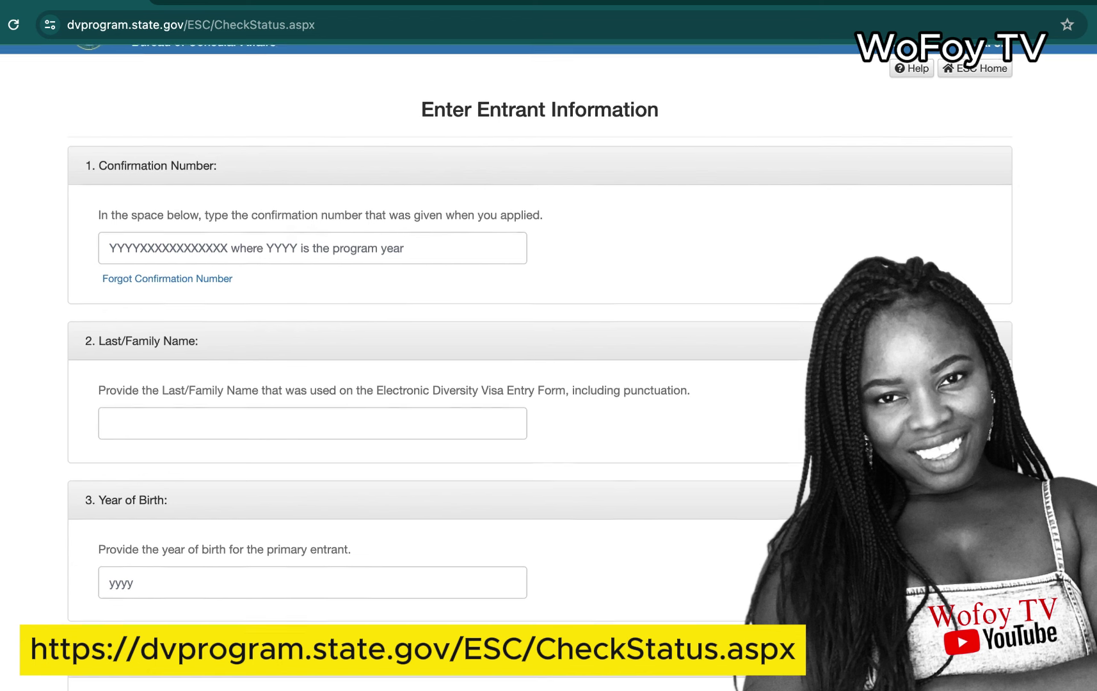
scroll(1002, 300, "up", 1)
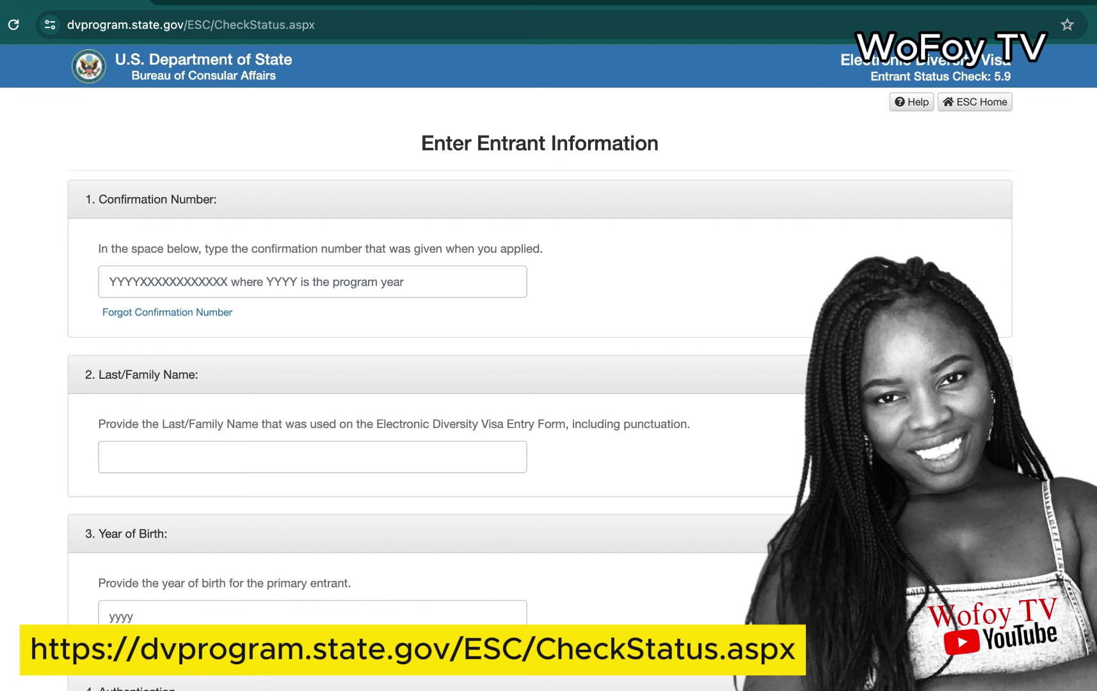
Step: Enter the entrant's confirmation number in uppercase, replacing the mistyped letter O with a zero
left_click(426, 282)
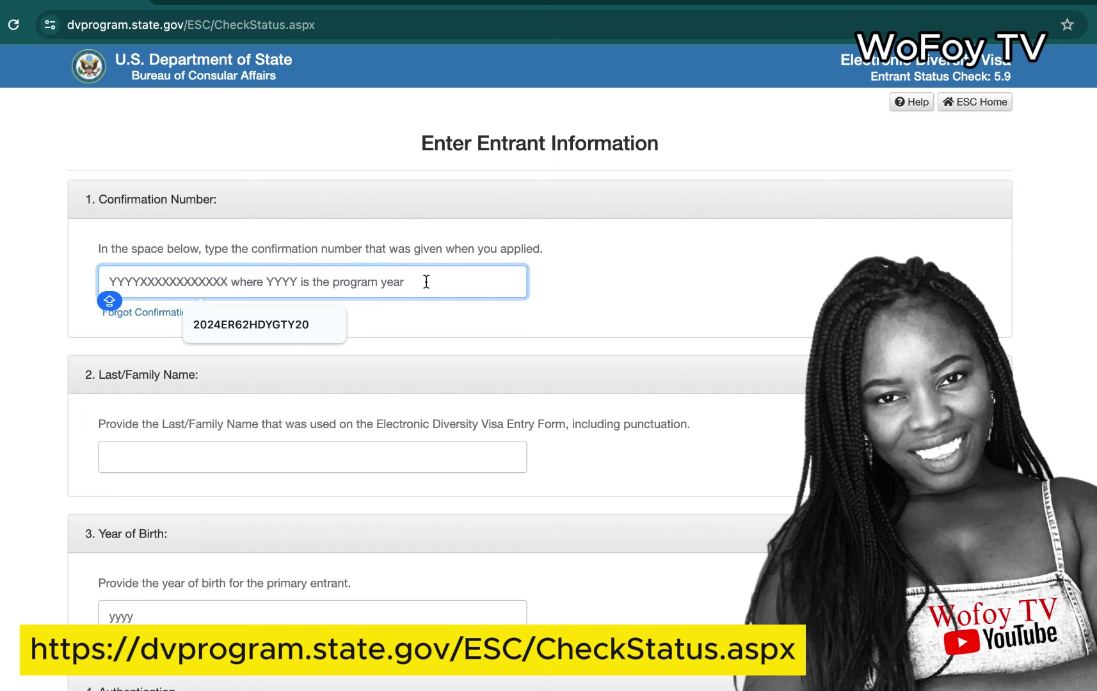
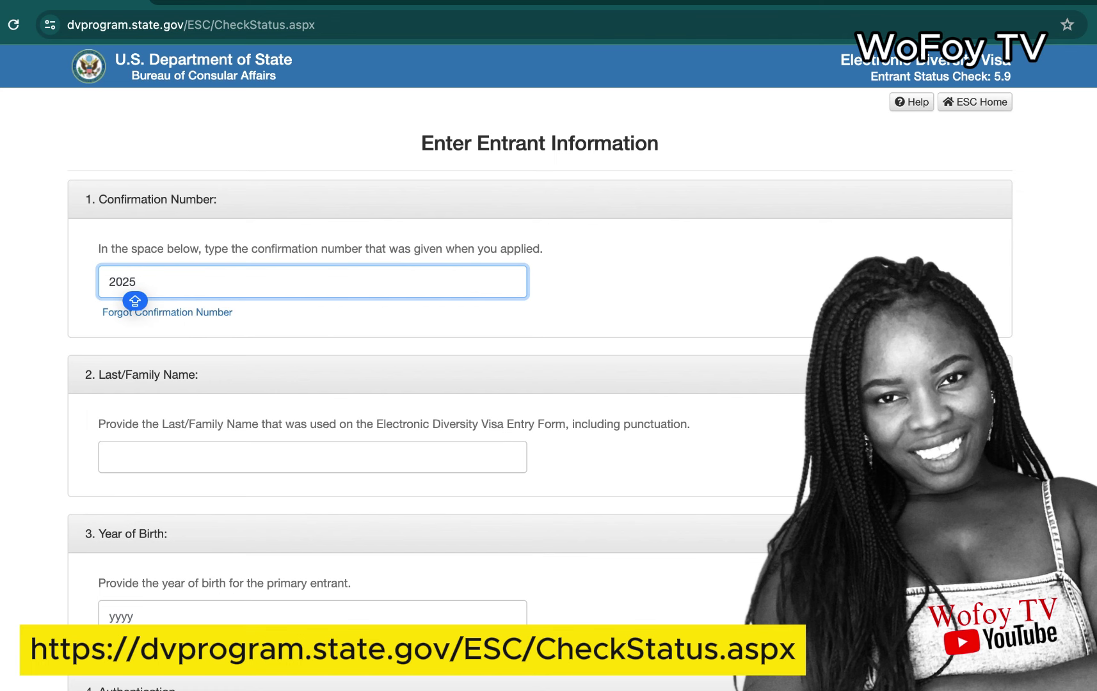
key("Caps_Lock")
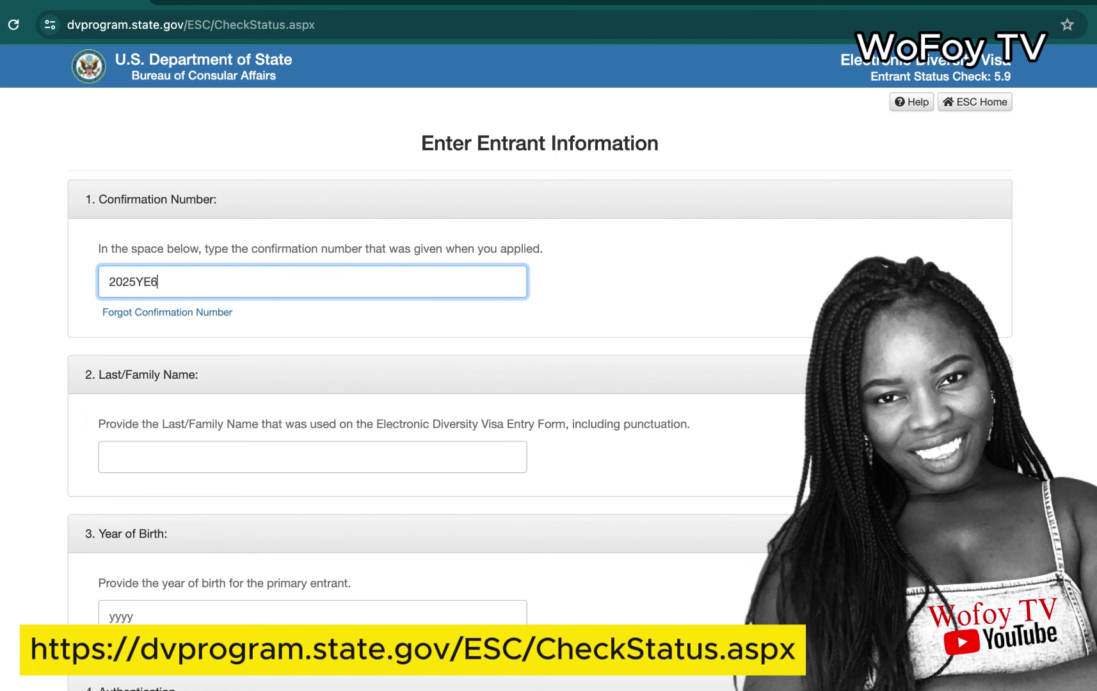
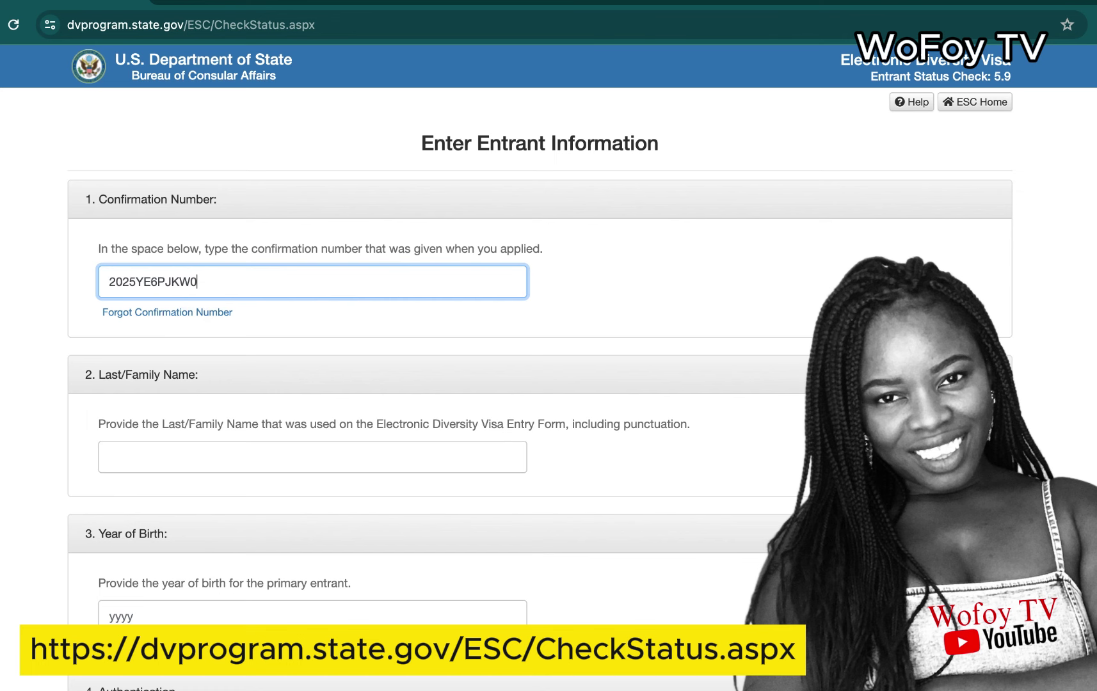
key("Caps_Lock")
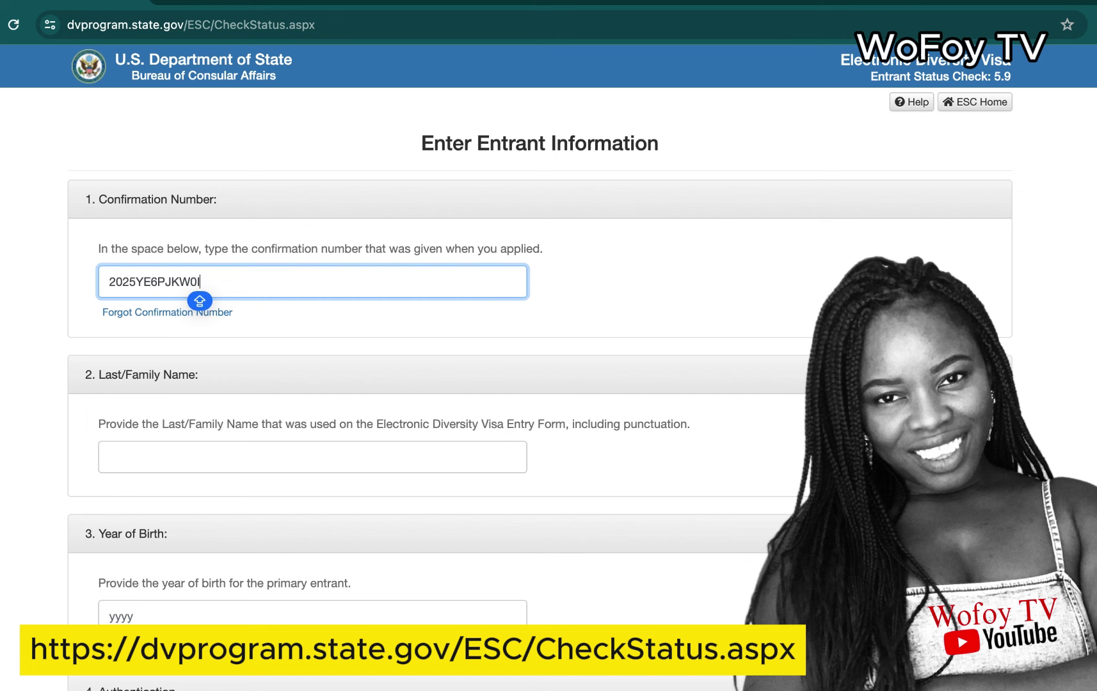
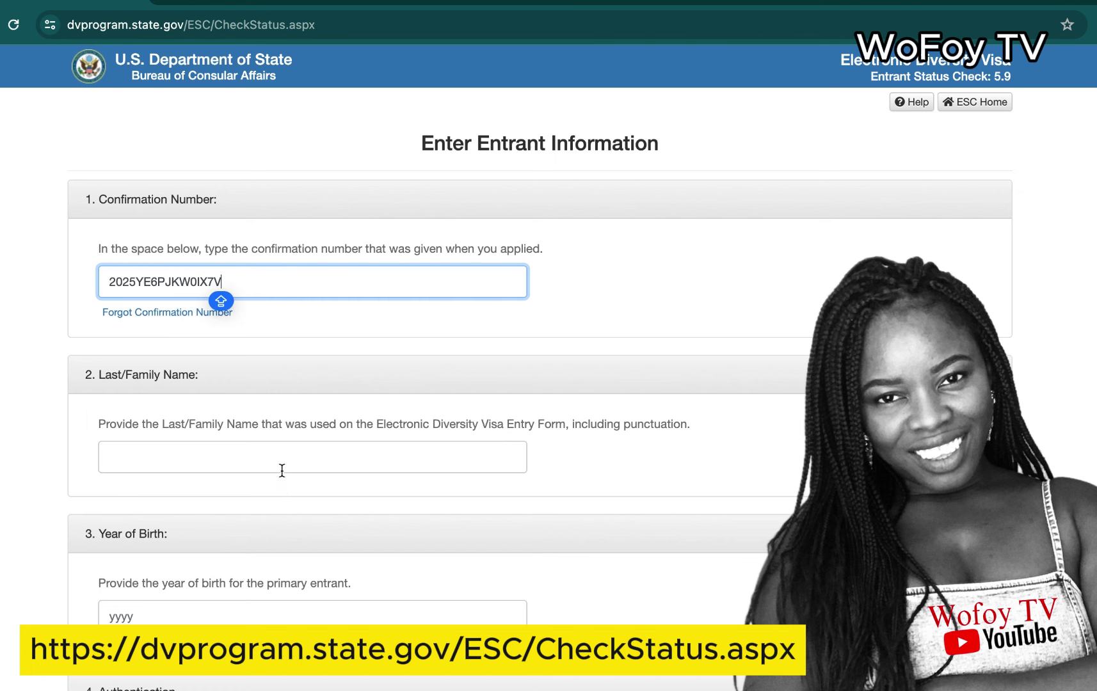
Step: Fill the entrant's last name and the 1993 year of birth from saved autofill entries
left_click(281, 459)
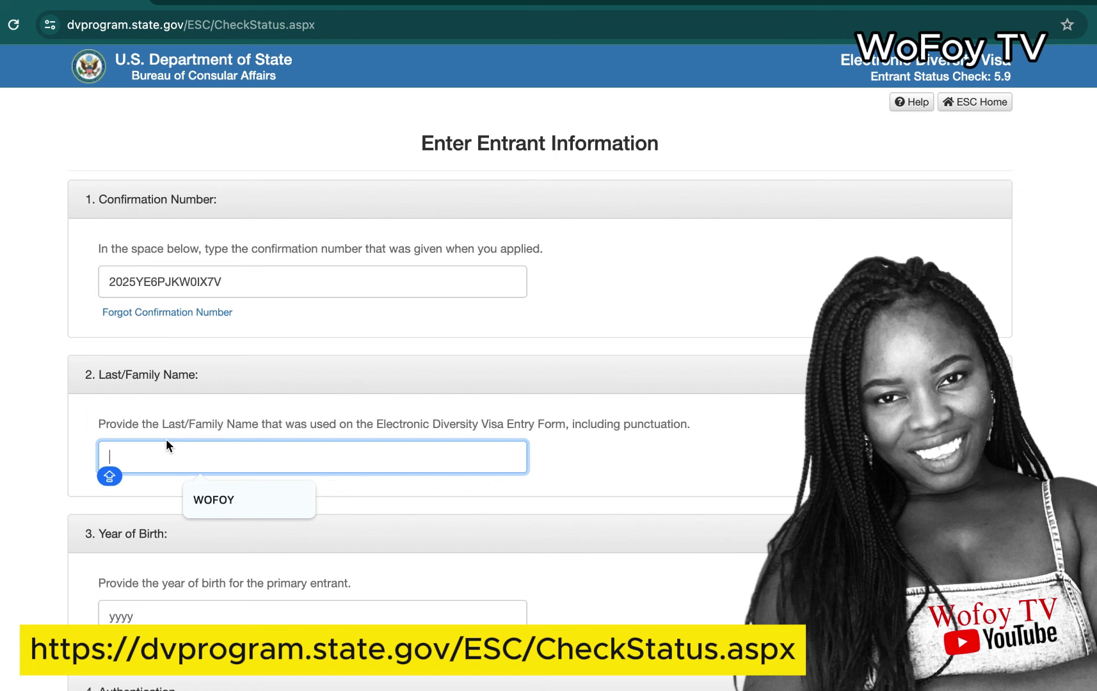
left_click(211, 500)
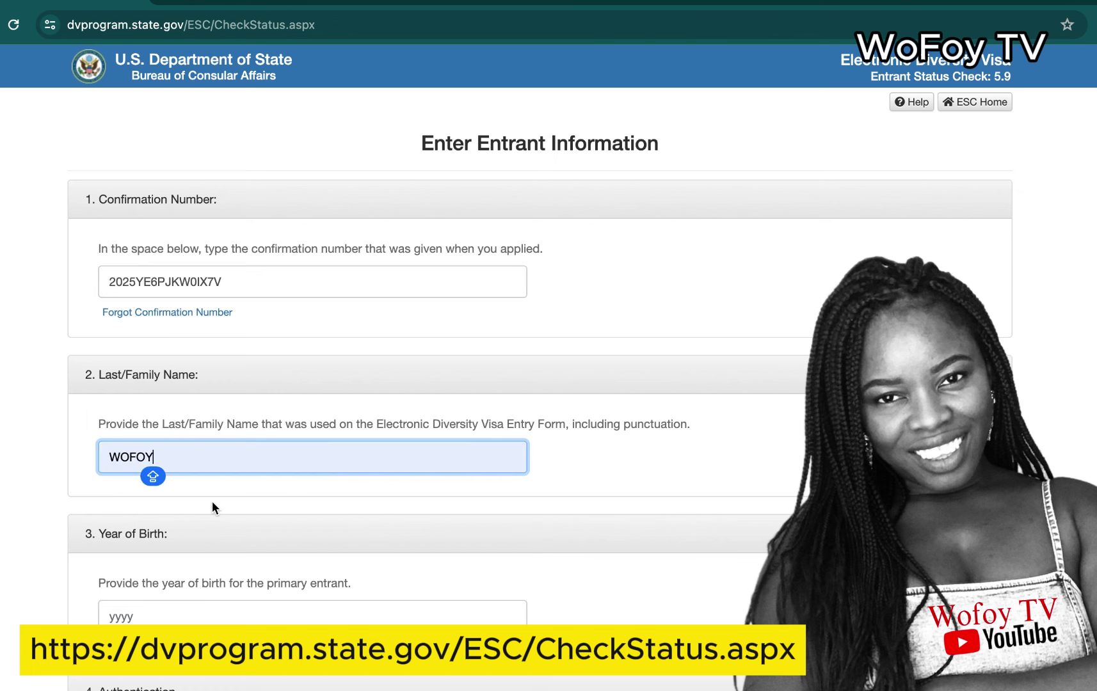
left_click(141, 619)
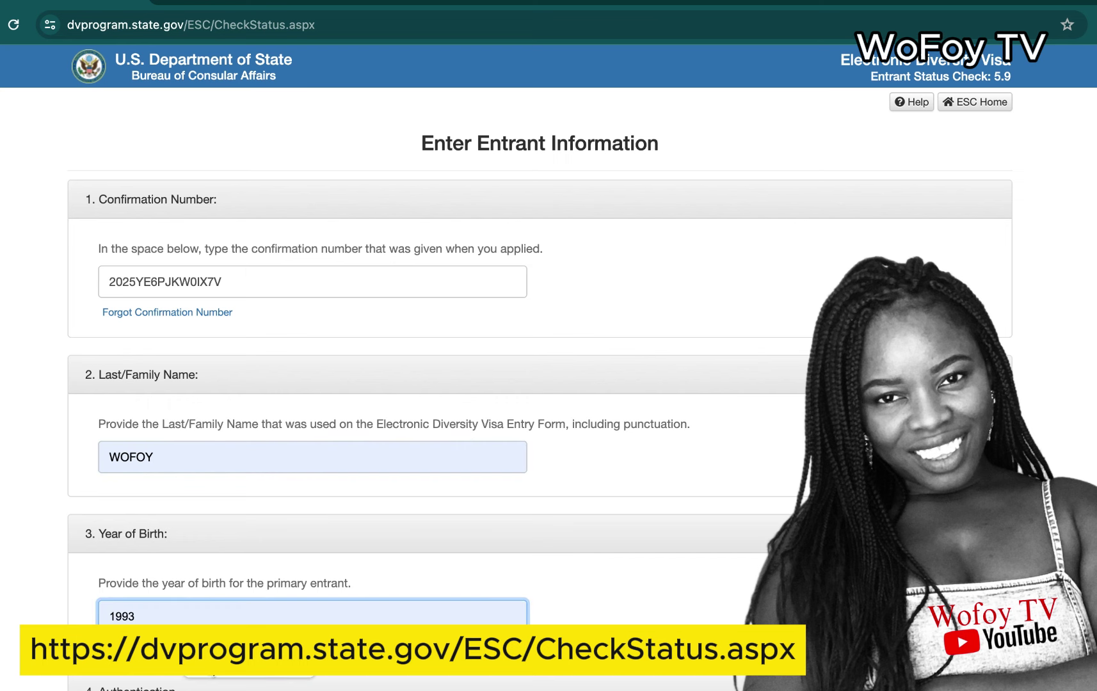
left_click(211, 658)
Step: Type the characters shown in the captcha picture, in uppercase, into the Authentication field
scroll(410, 358, "down", 3)
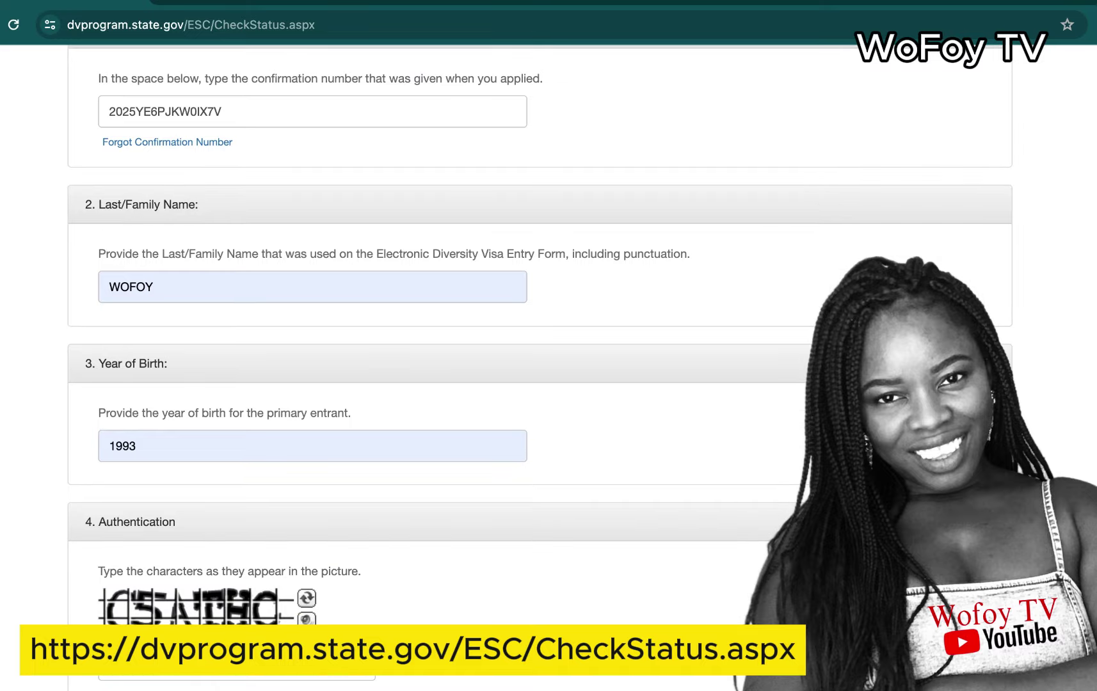
left_click(121, 674)
left_click(120, 674)
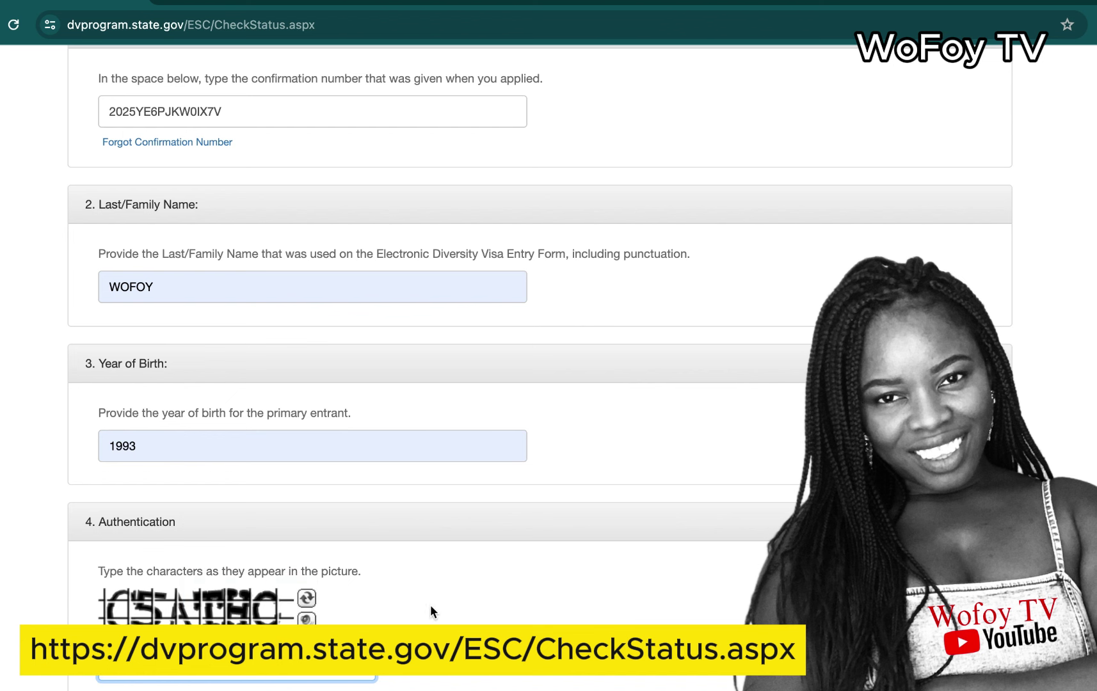
key("Caps_Lock")
type("CSATHC")
scroll(540, 368, "up", 5)
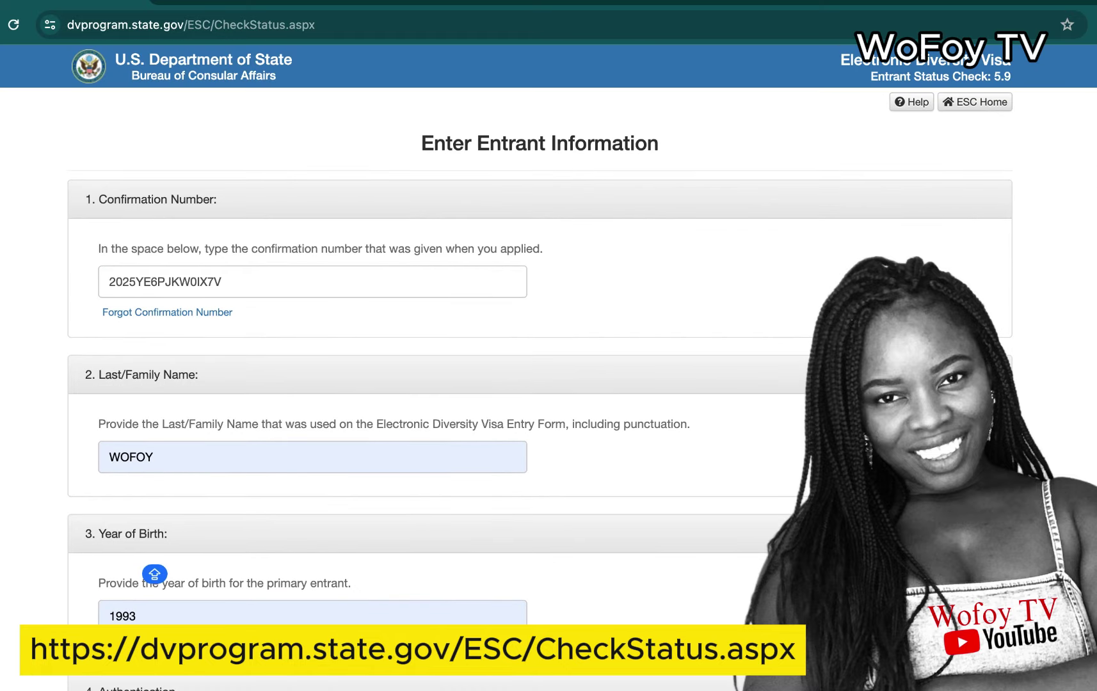
scroll(549, 368, "down", 5)
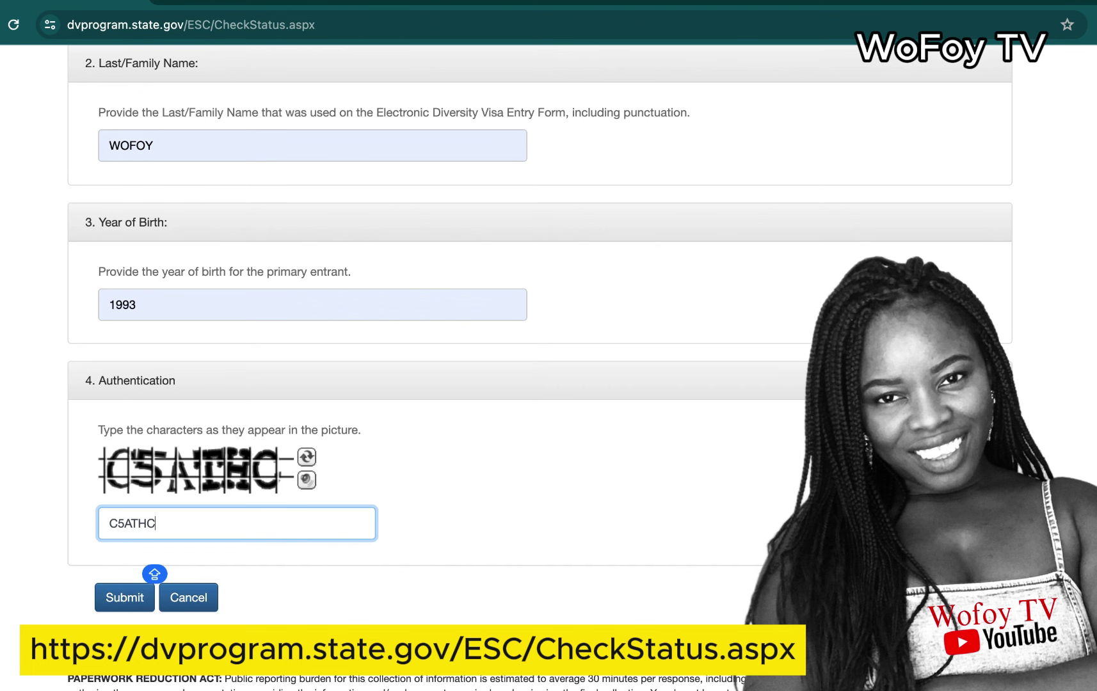
Step: Enter the captcha characters C5ATHC in the Authentication field
scroll(540, 368, "up", 5)
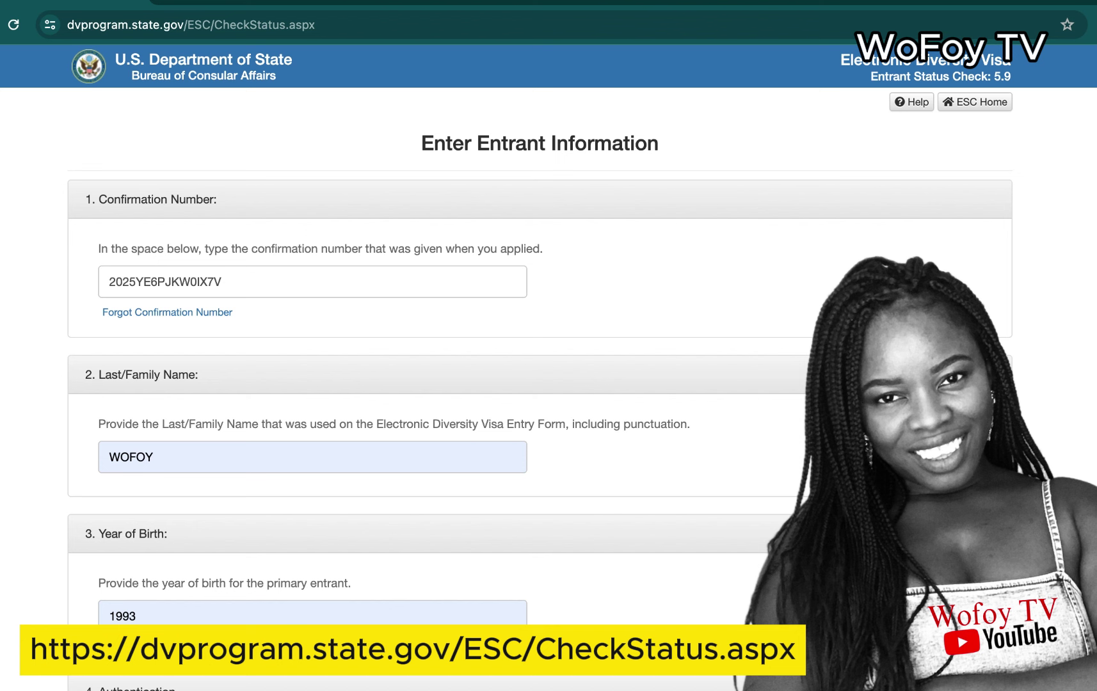
scroll(538, 346, "down", 5)
left_click(237, 567)
type("C5ATHC")
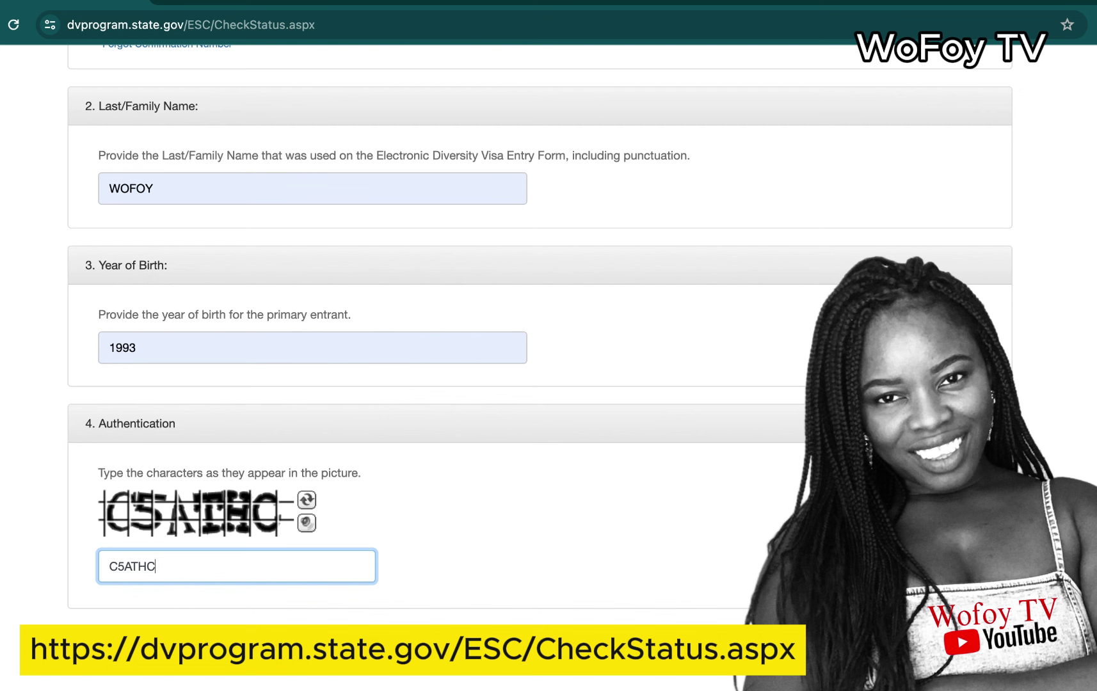
Step: Submit the status check form and review the invalid-information warning
key("Return")
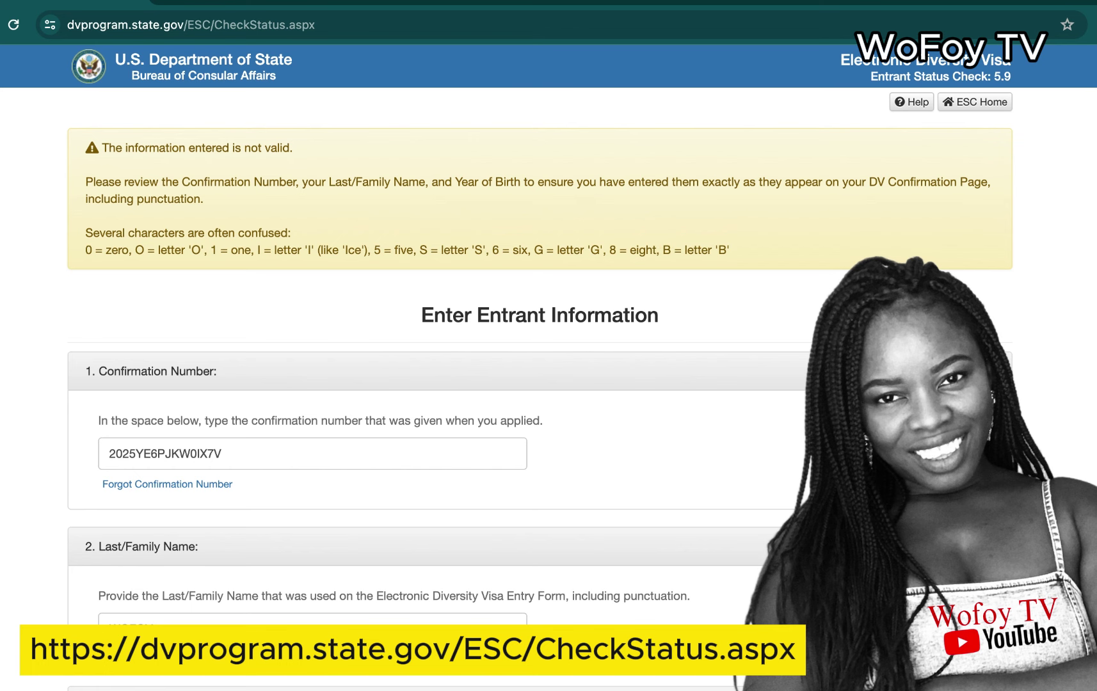
scroll(540, 368, "down", 5)
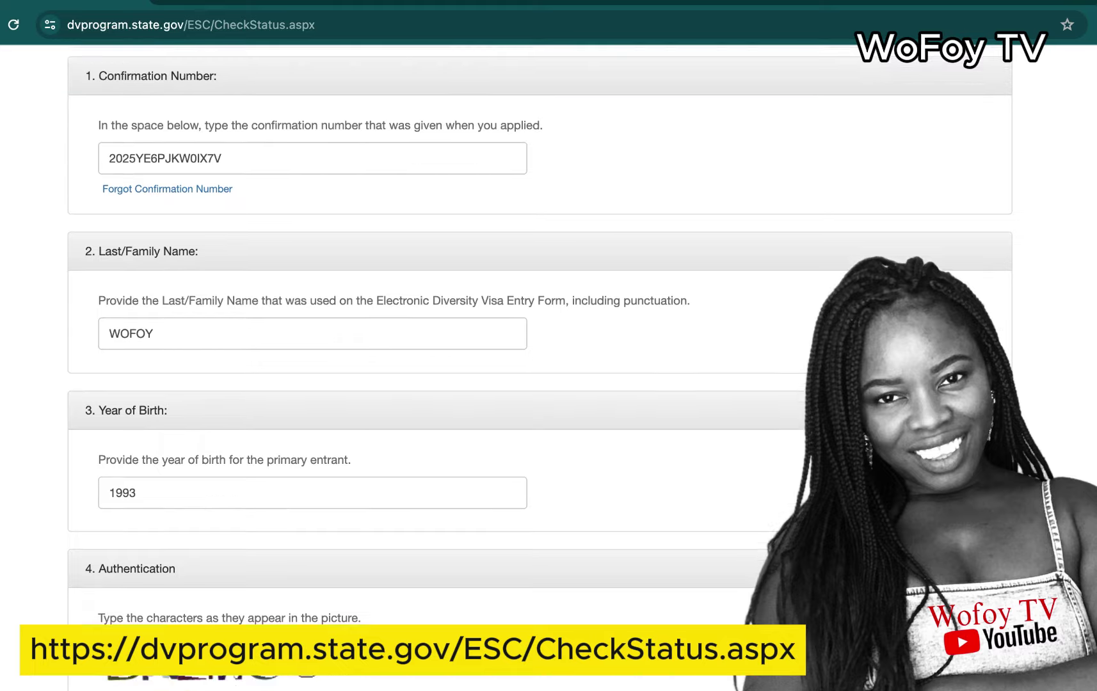
scroll(539, 368, "up", 2)
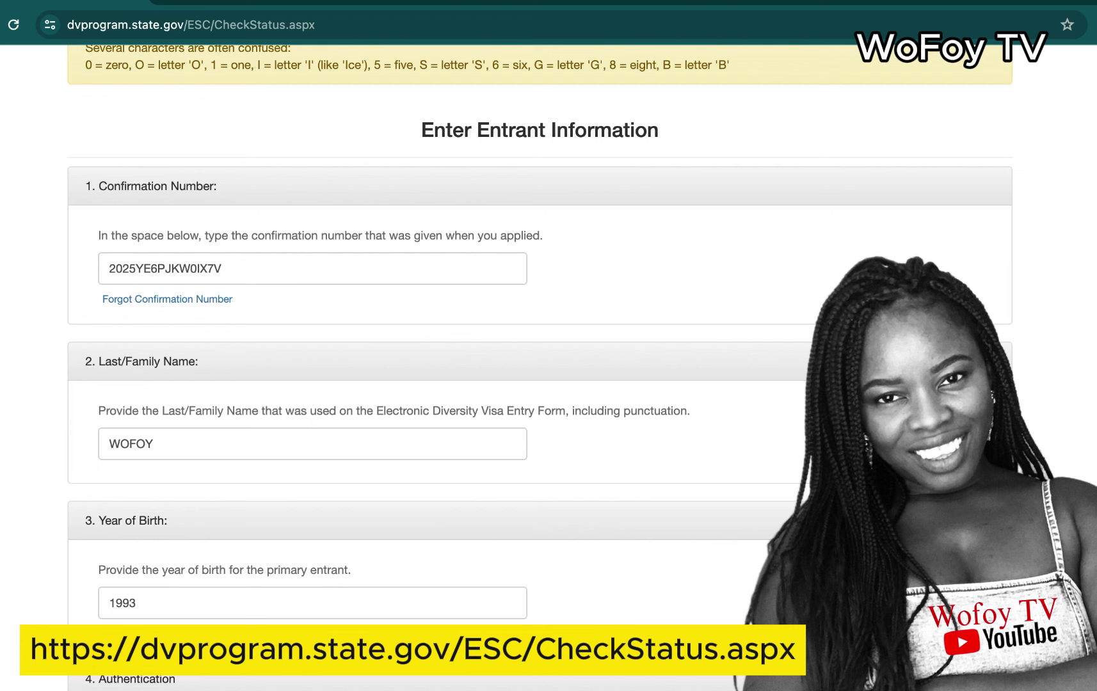
scroll(540, 368, "down", 3)
scroll(540, 368, "up", 5)
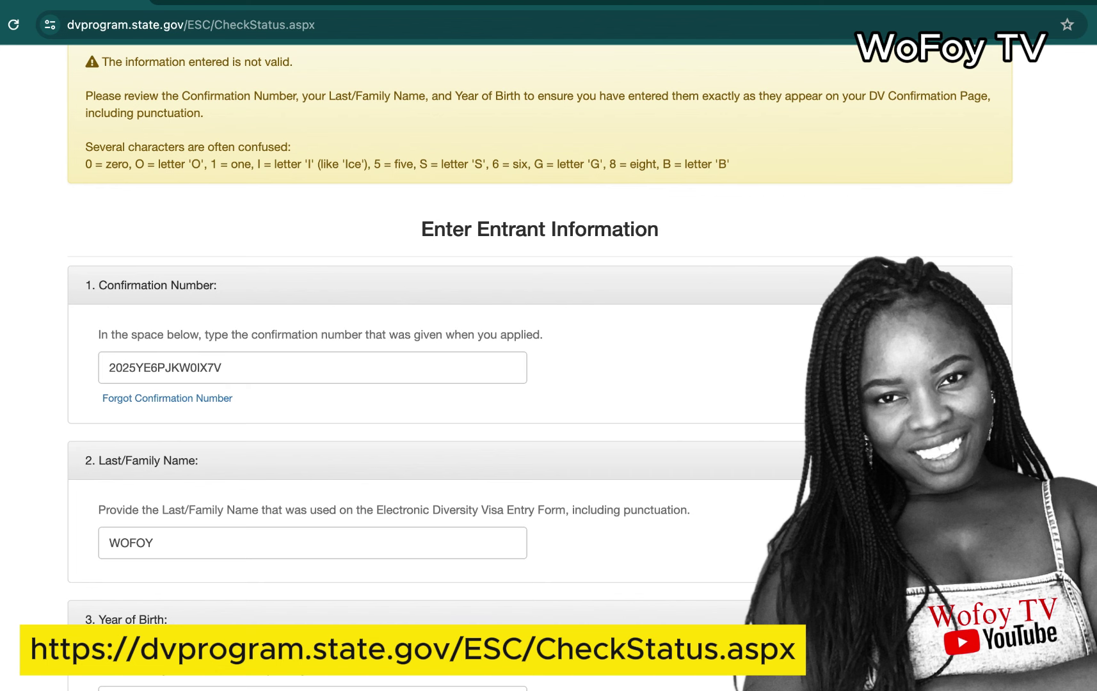
scroll(1092, 260, "down", 1)
scroll(540, 368, "down", 5)
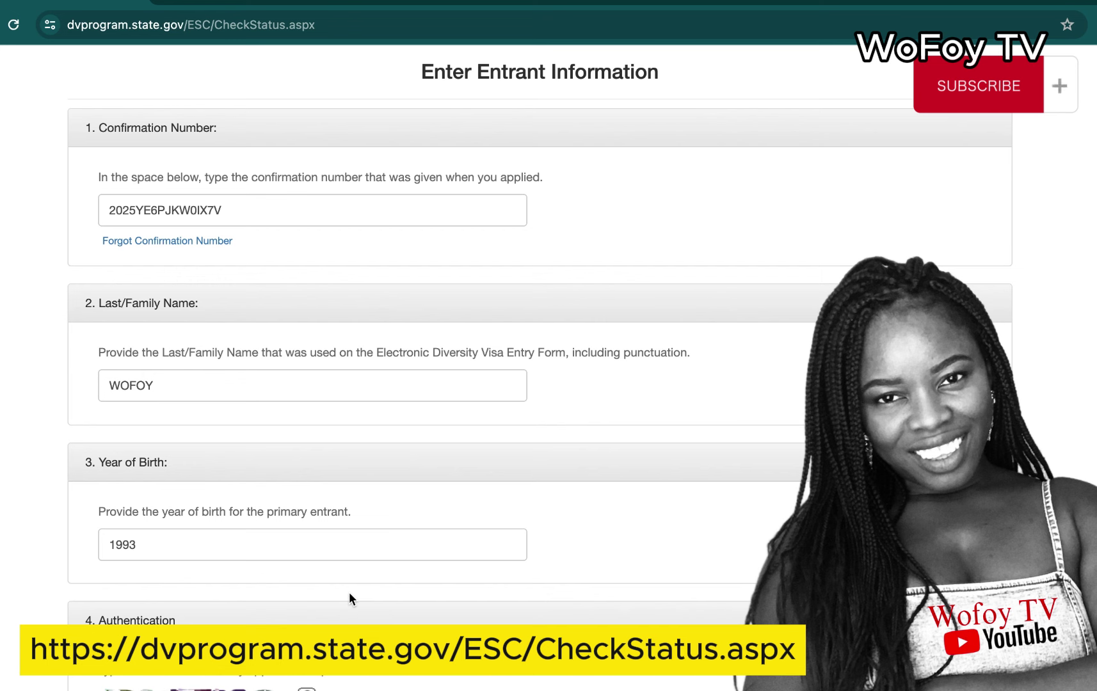
scroll(350, 594, "down", 3)
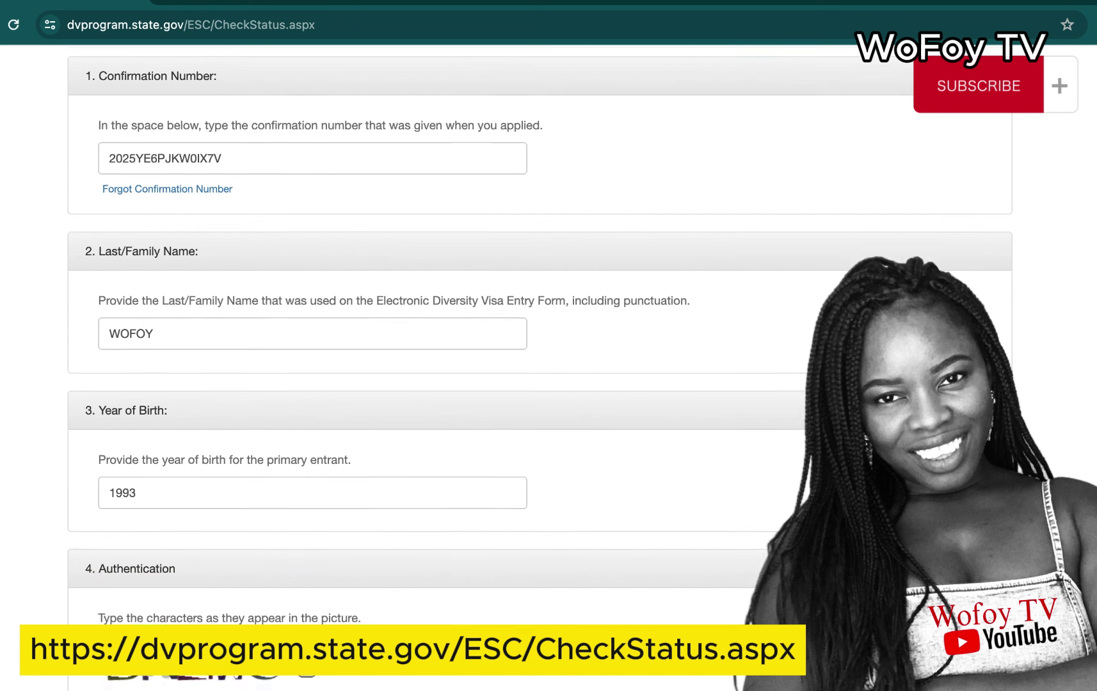
scroll(448, 346, "down", 1)
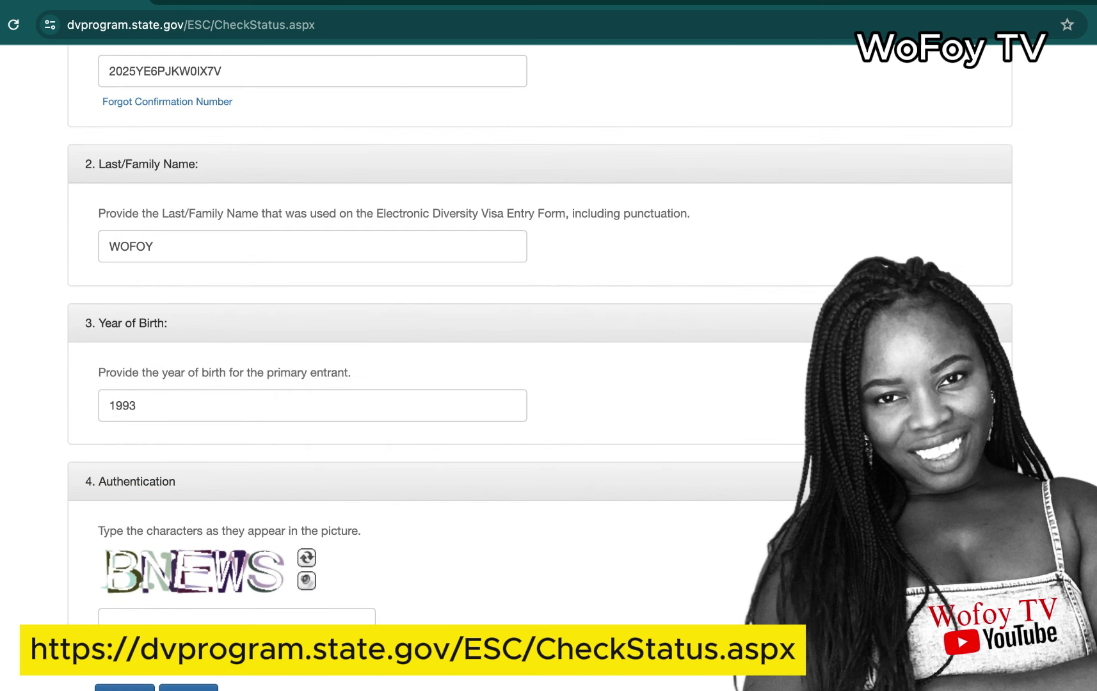
scroll(448, 346, "down", 2)
scroll(448, 346, "up", 7)
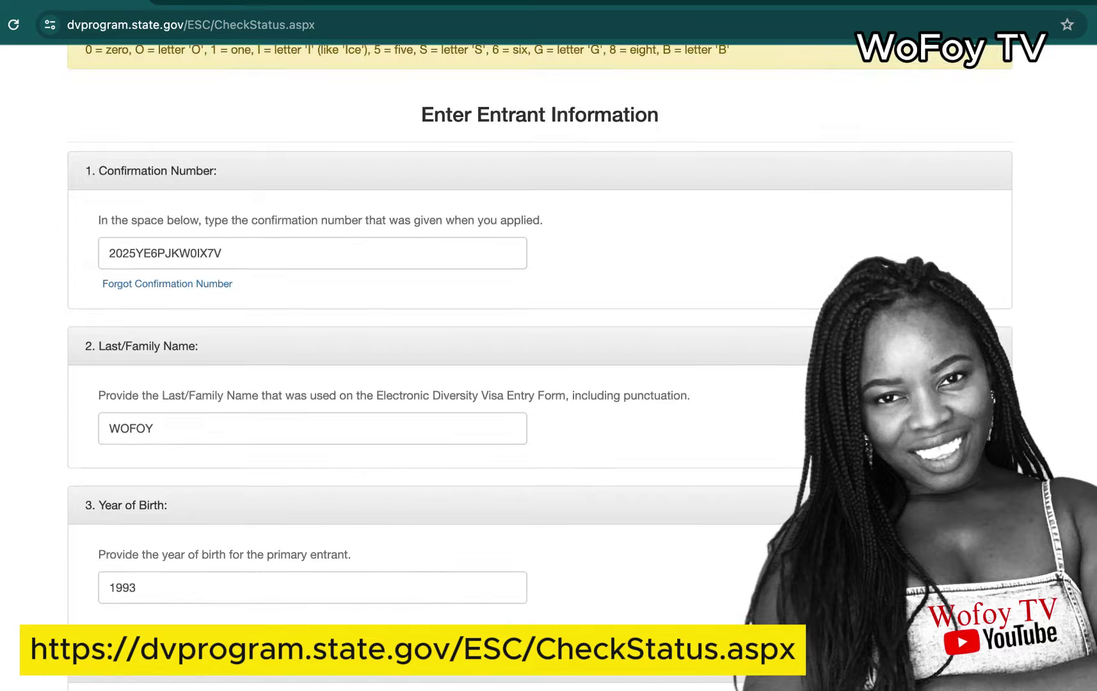
scroll(1037, 199, "up", 2)
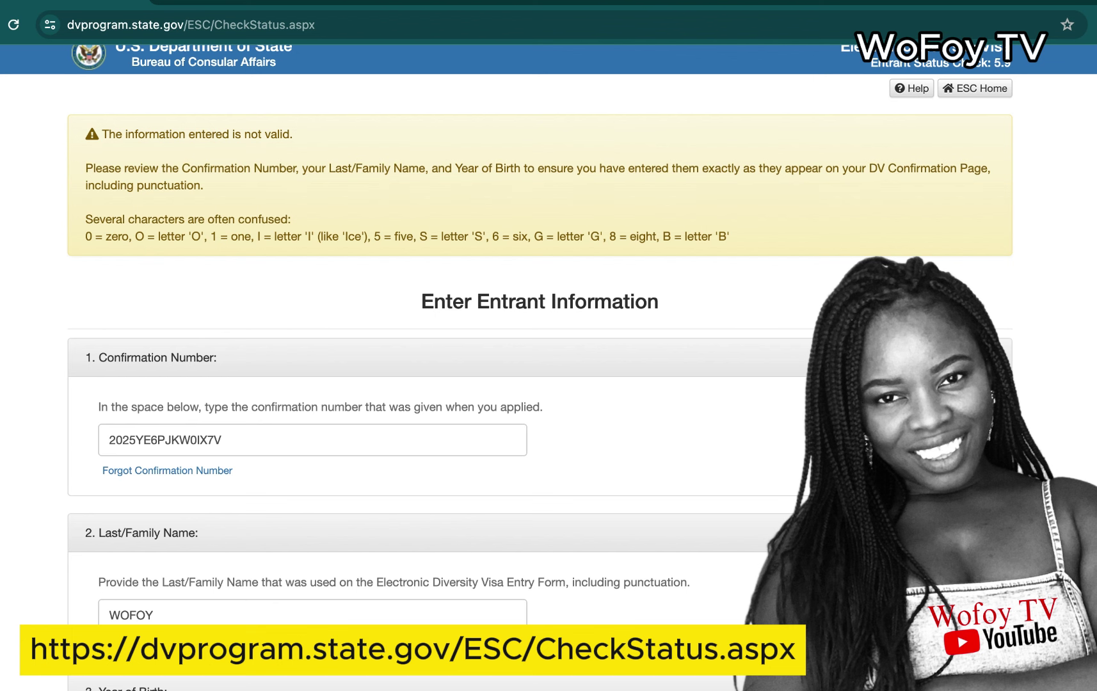
scroll(548, 368, "up", 1)
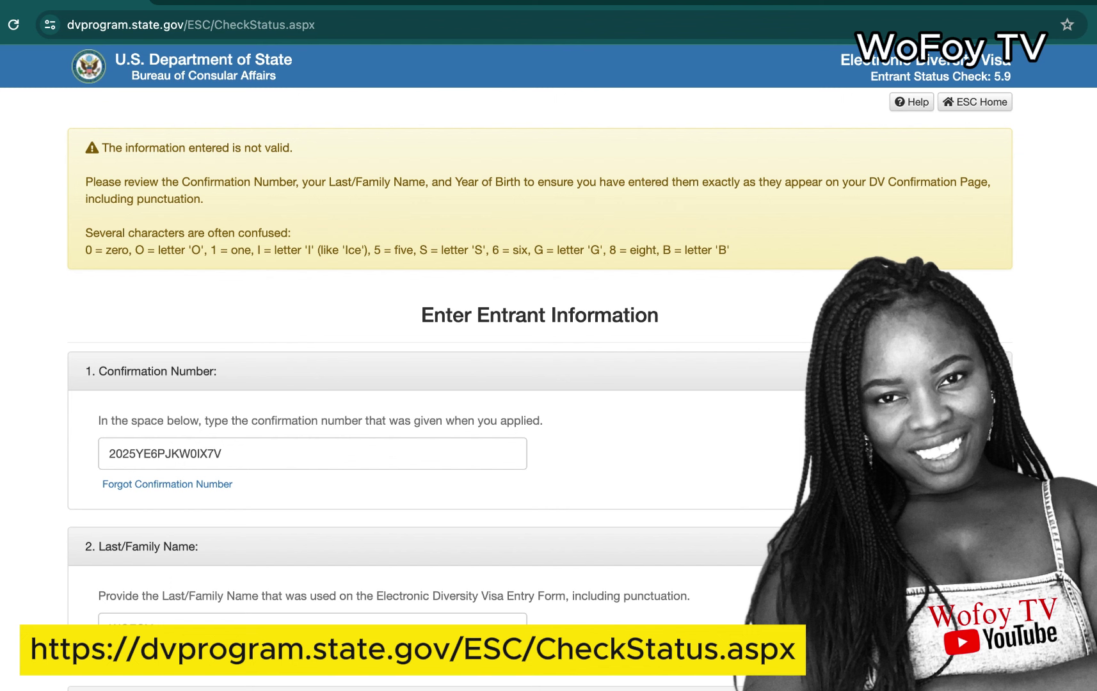